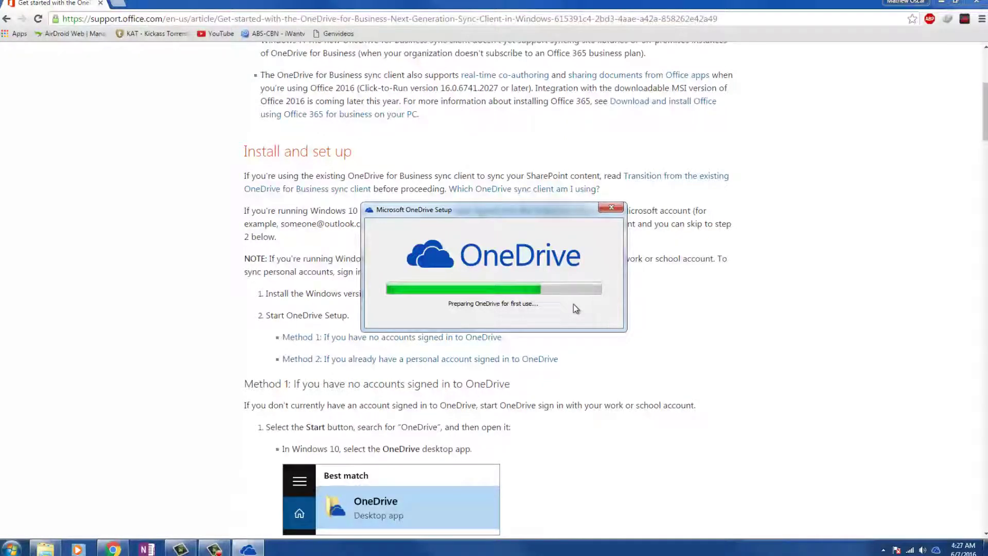
- Read the Method 1 and Method 2 sign-in instructions in the OneDrive setup article and minimize the browser
scroll(683, 328, down, 10)
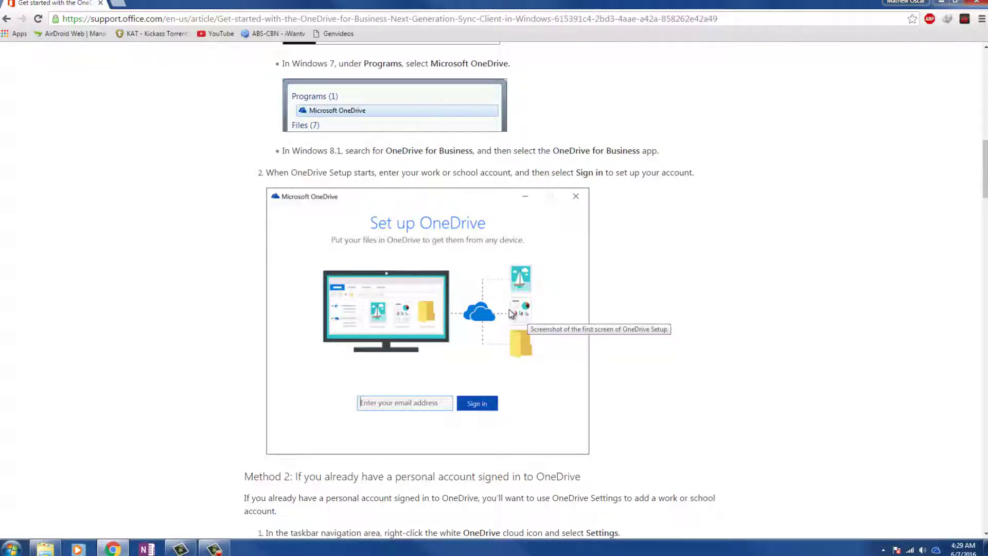
scroll(591, 323, down, 1)
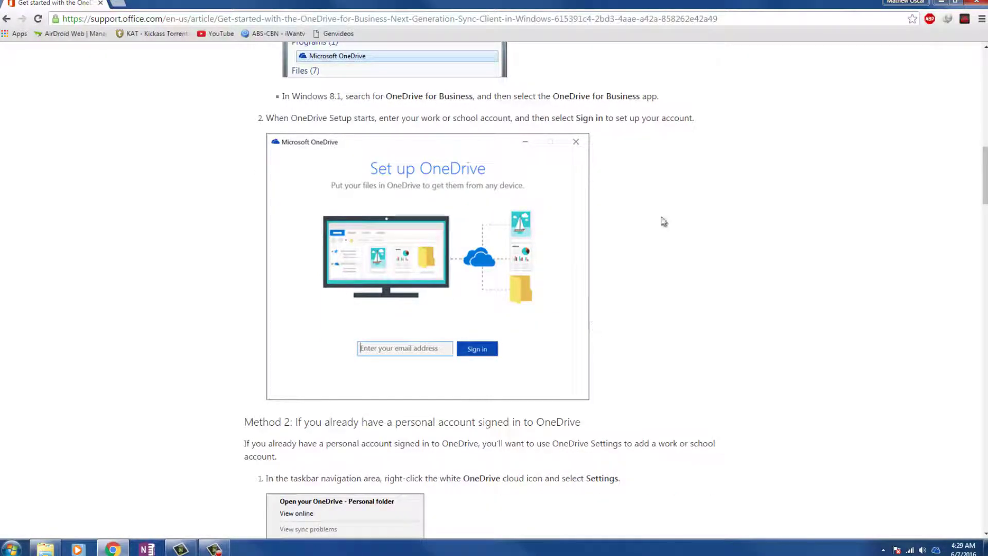
click(942, 3)
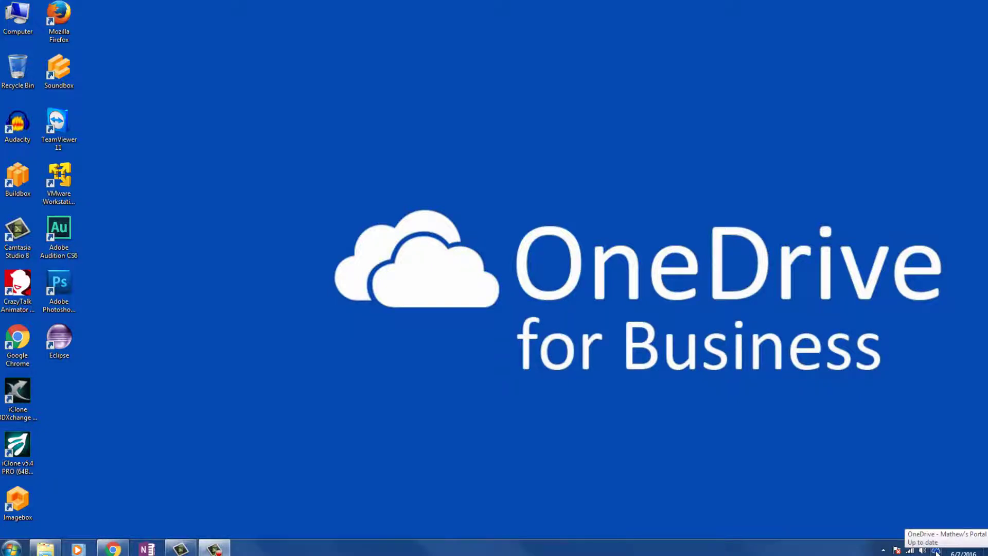
- Review the account settings of the business OneDrive and close them without changes
right_click(939, 549)
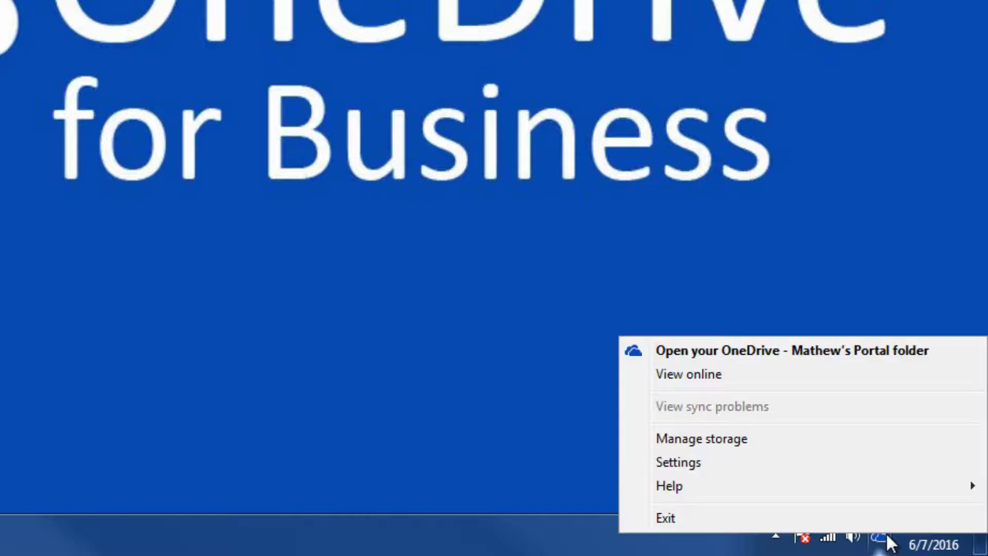
click(717, 469)
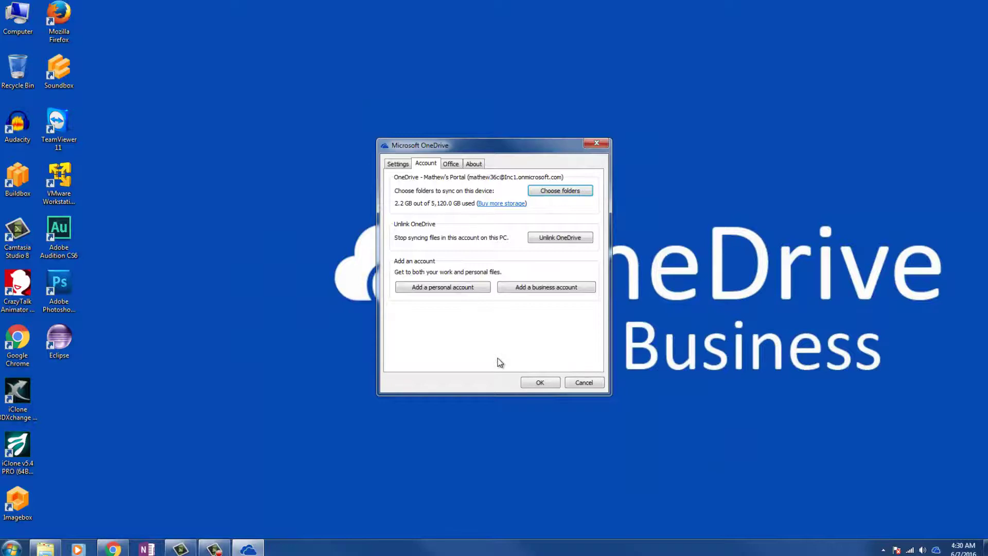
click(584, 382)
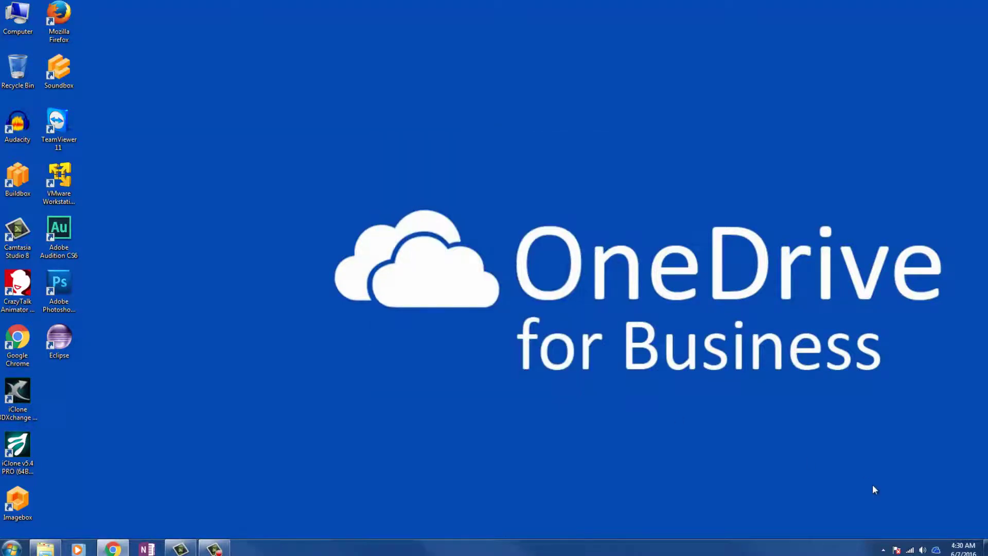
click(884, 549)
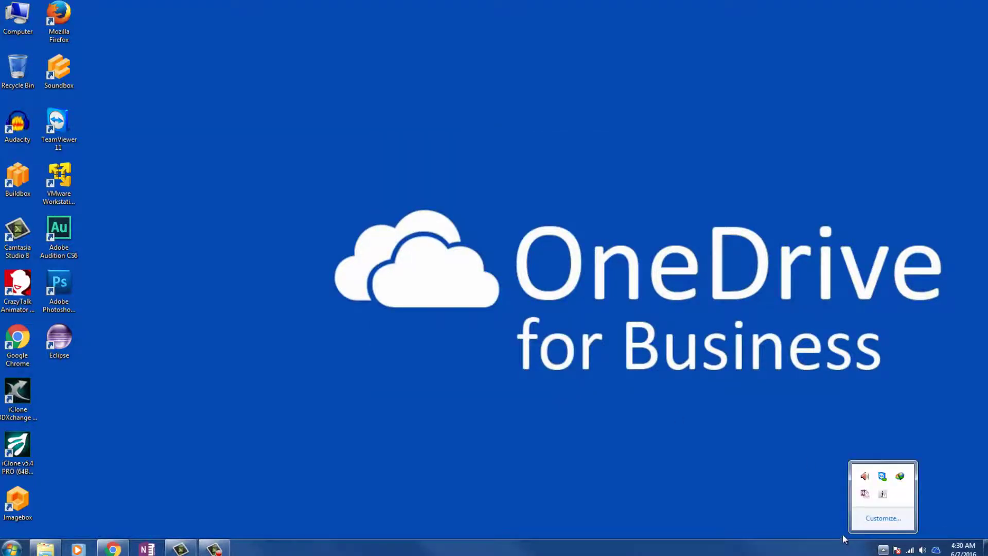
click(710, 470)
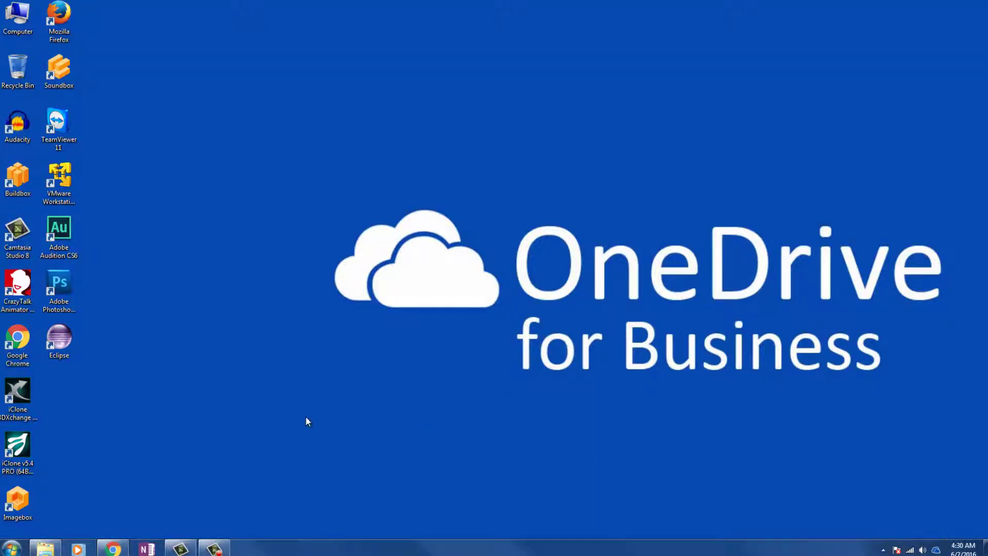
click(5, 549)
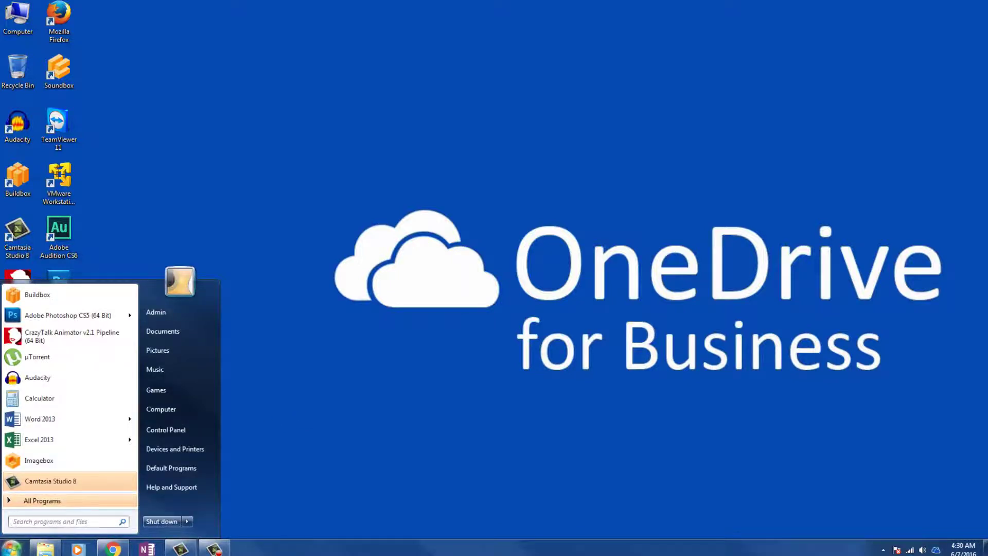
click(514, 393)
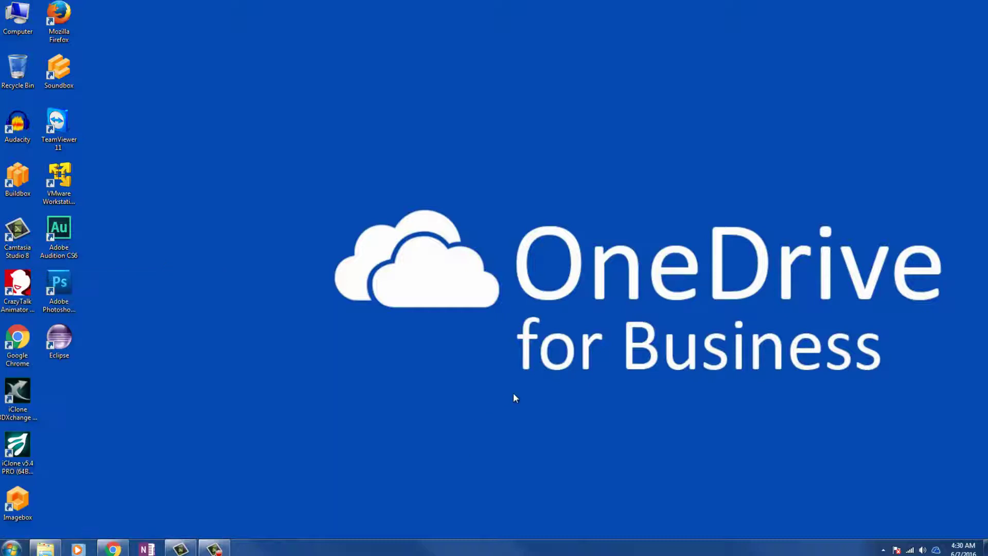
- Start adding a personal account from the business OneDrive's settings
right_click(937, 550)
click(865, 514)
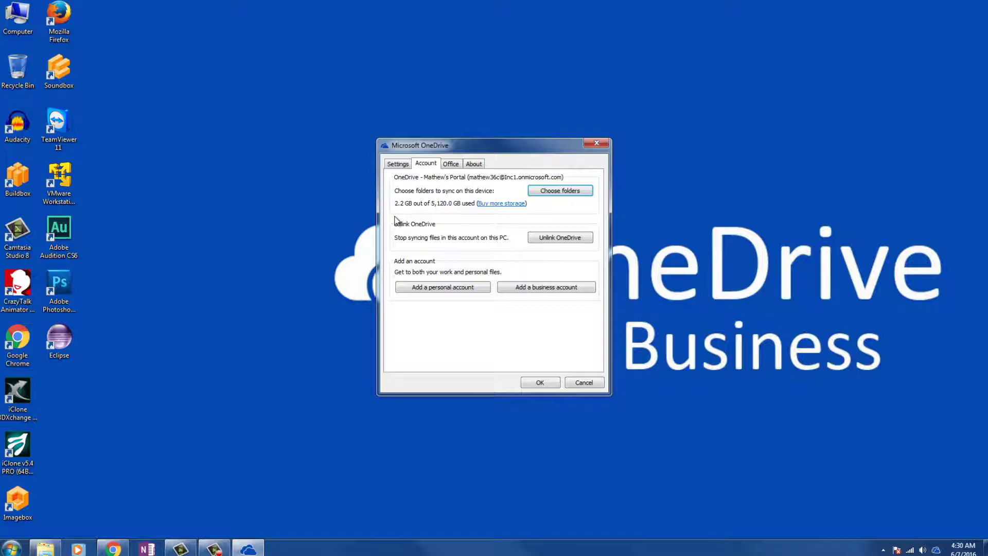
click(429, 289)
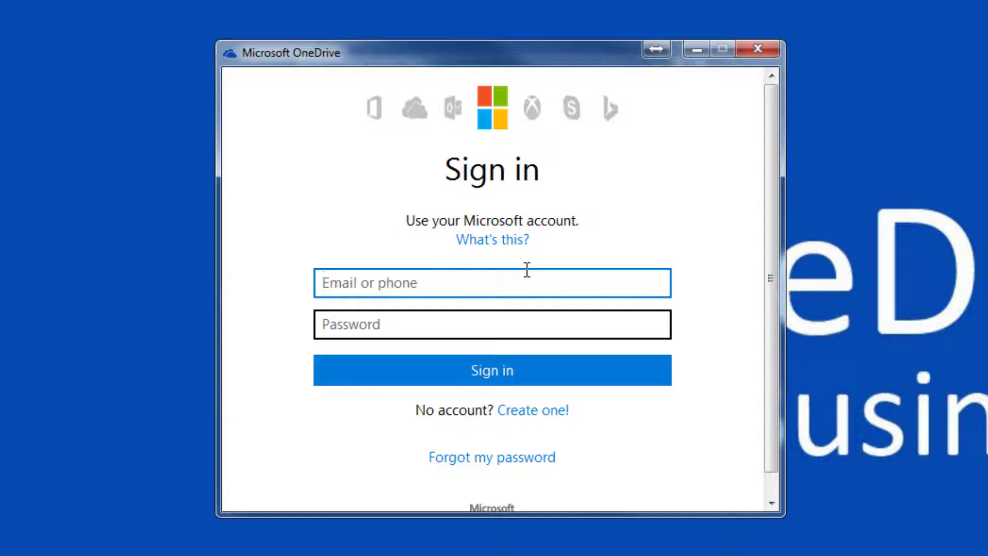
- Sign in to the personal Microsoft account with its e-mail address and account password
text(ma)
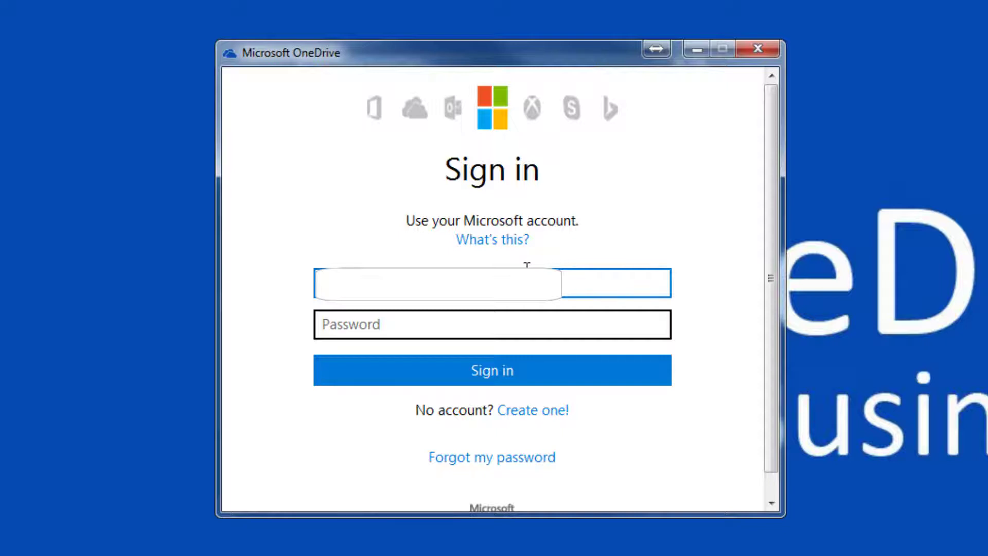
key(Tab)
text(*****)
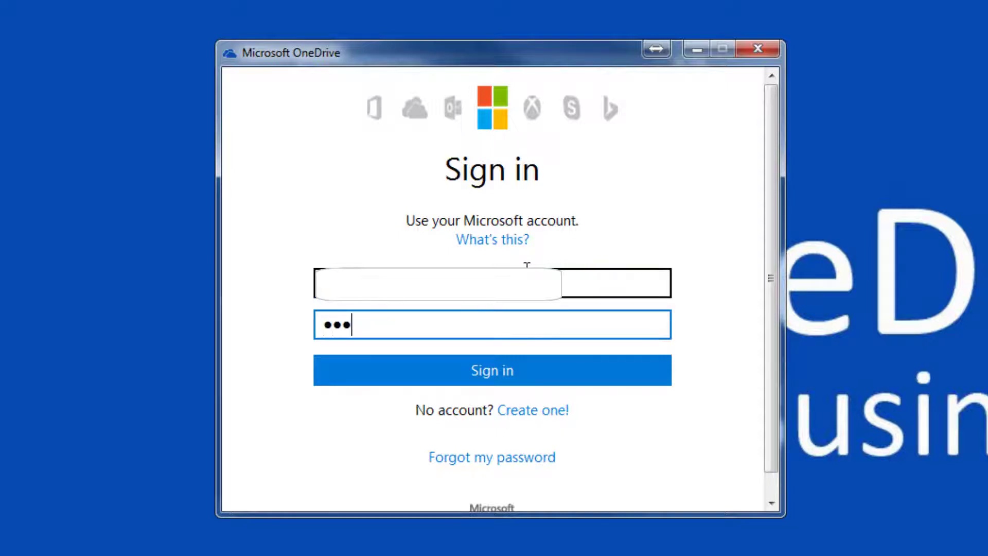
text(******)
key(Tab)
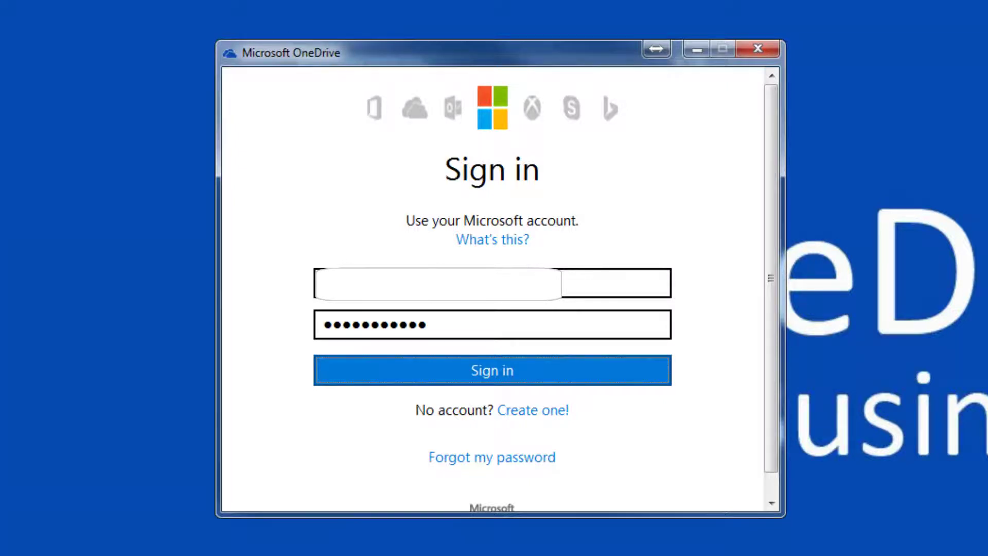
key(Return)
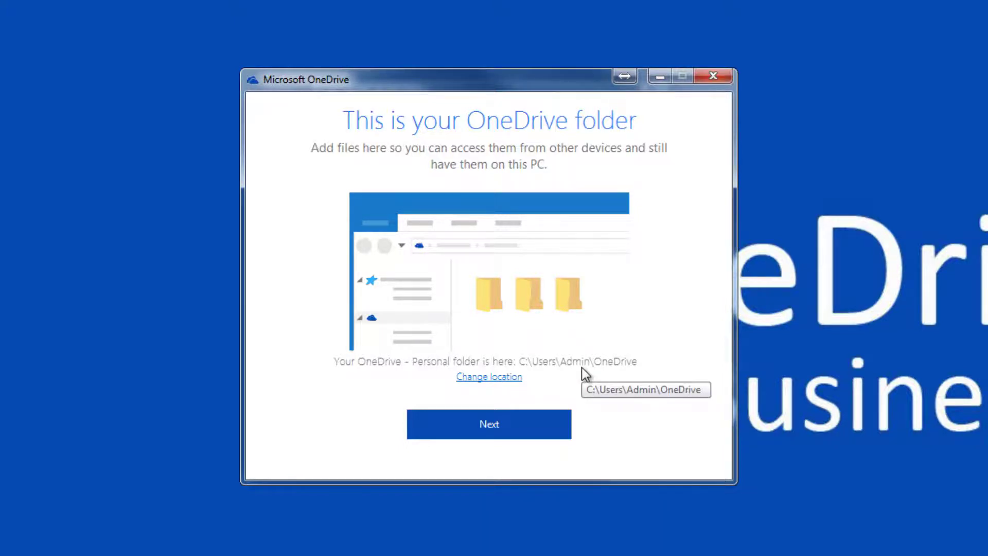
click(471, 380)
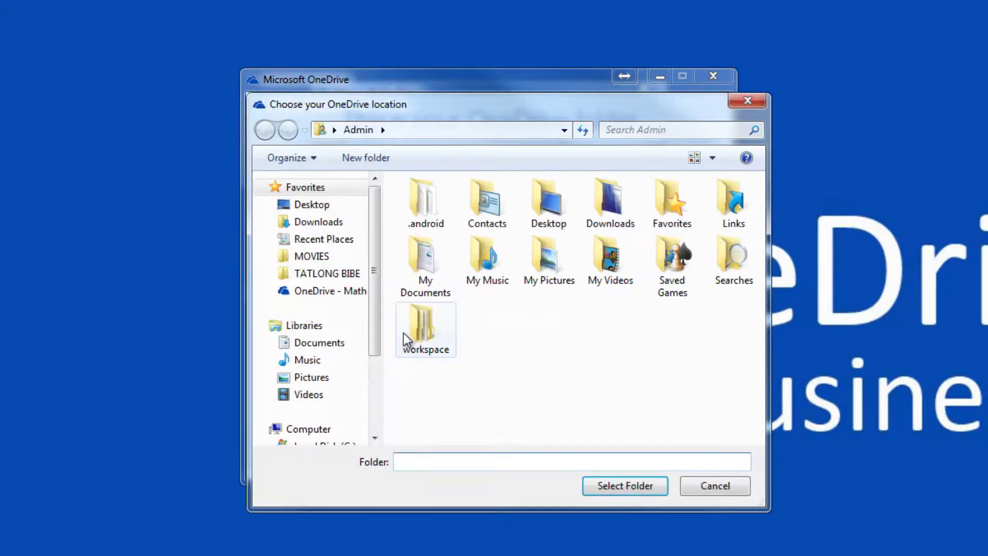
drag(379, 322, 376, 405)
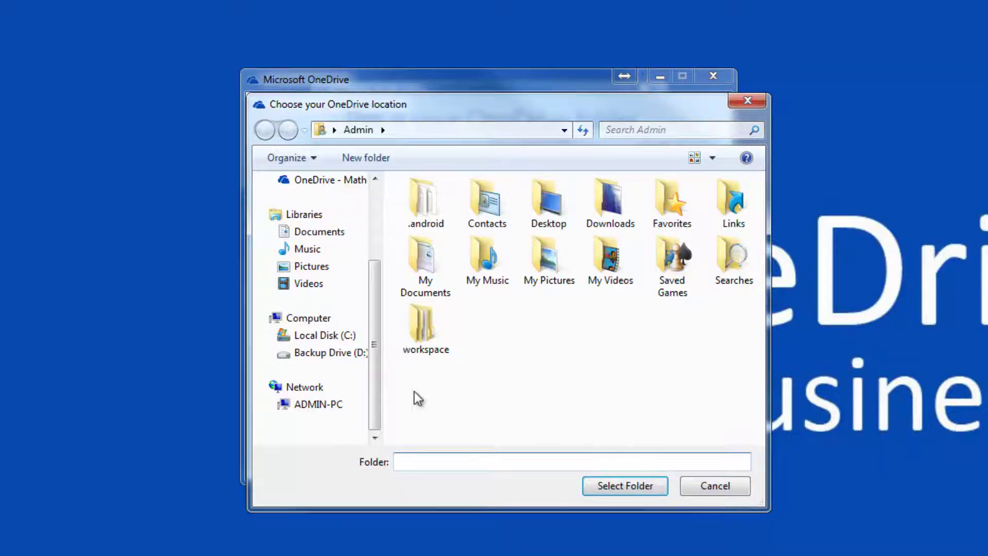
click(735, 494)
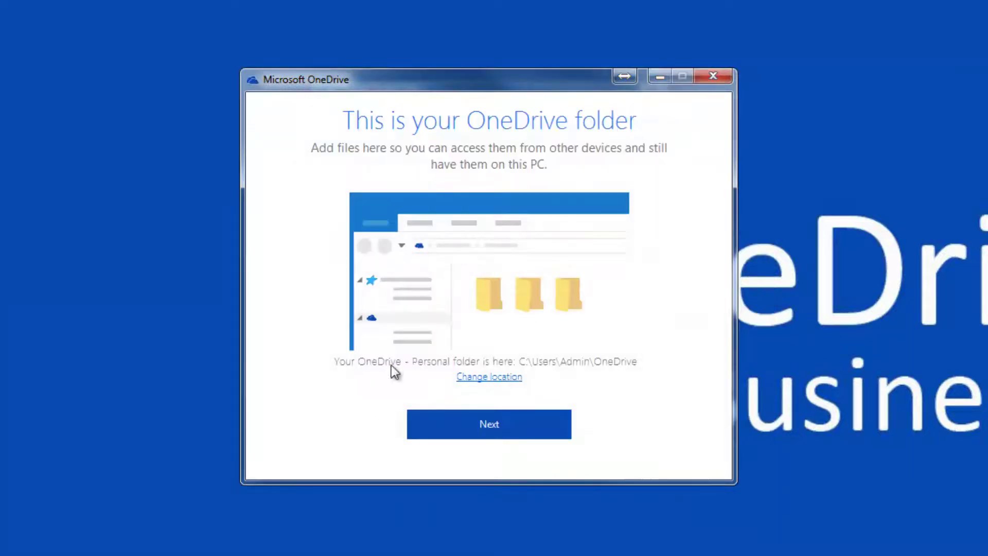
- Accept the default personal OneDrive folder location and exclude the ODB Backup and Pictures folders from syncing
click(539, 428)
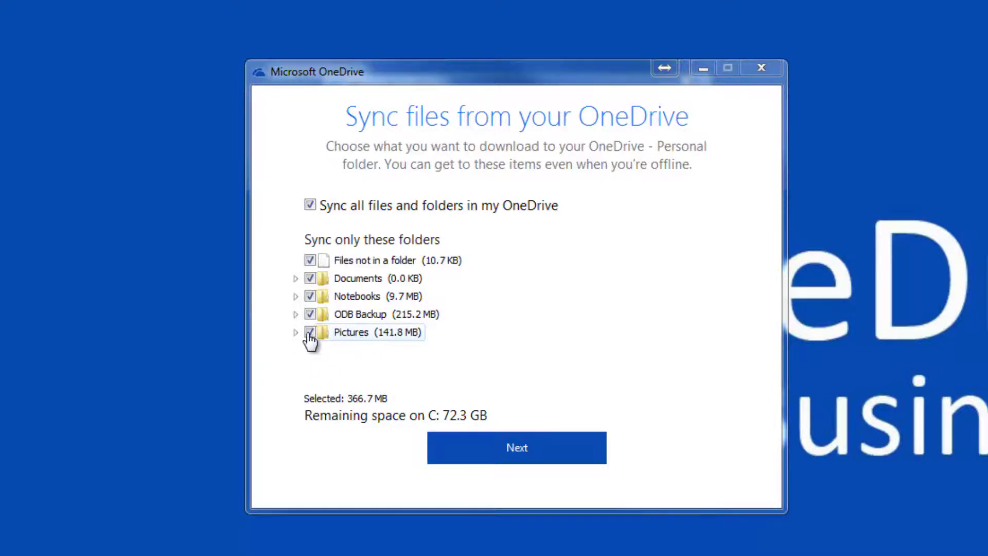
click(310, 314)
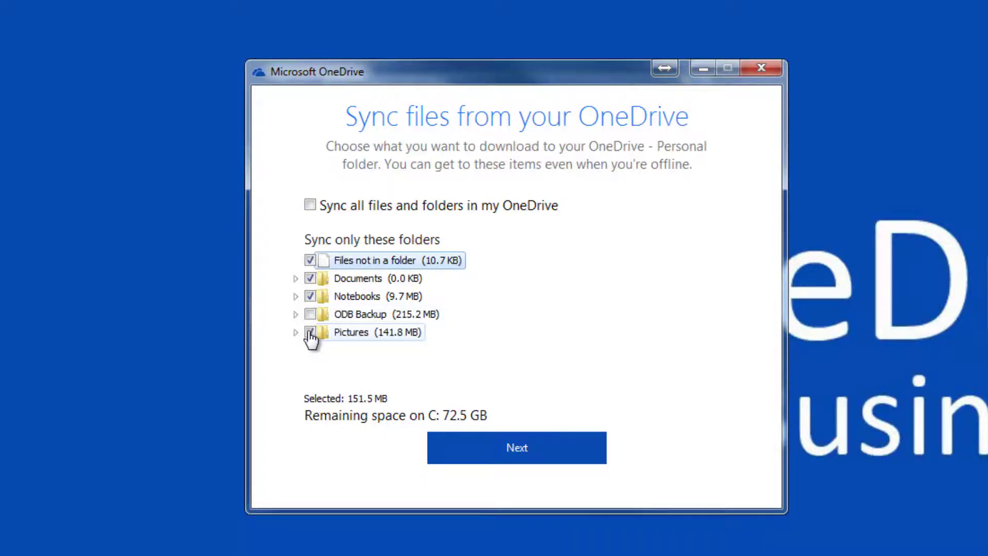
click(310, 332)
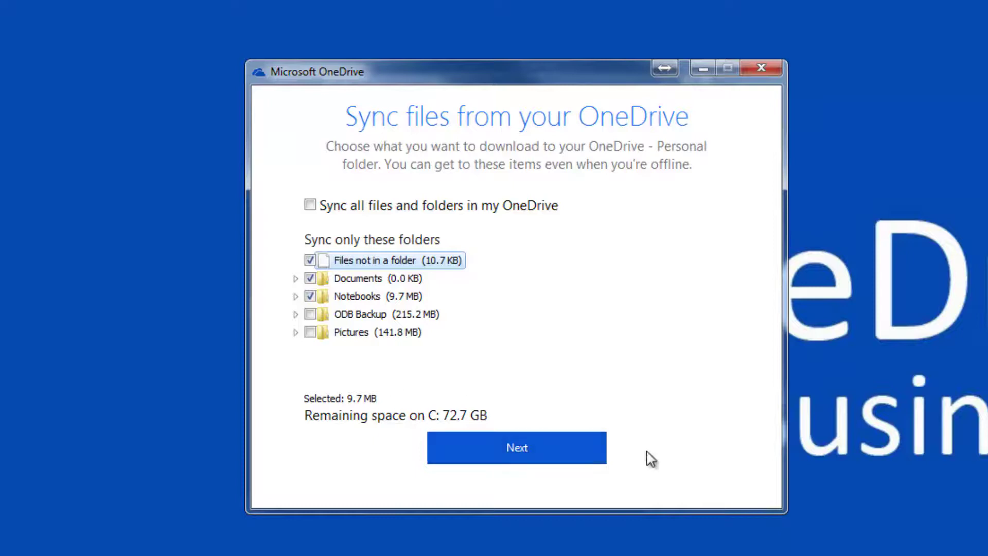
click(568, 453)
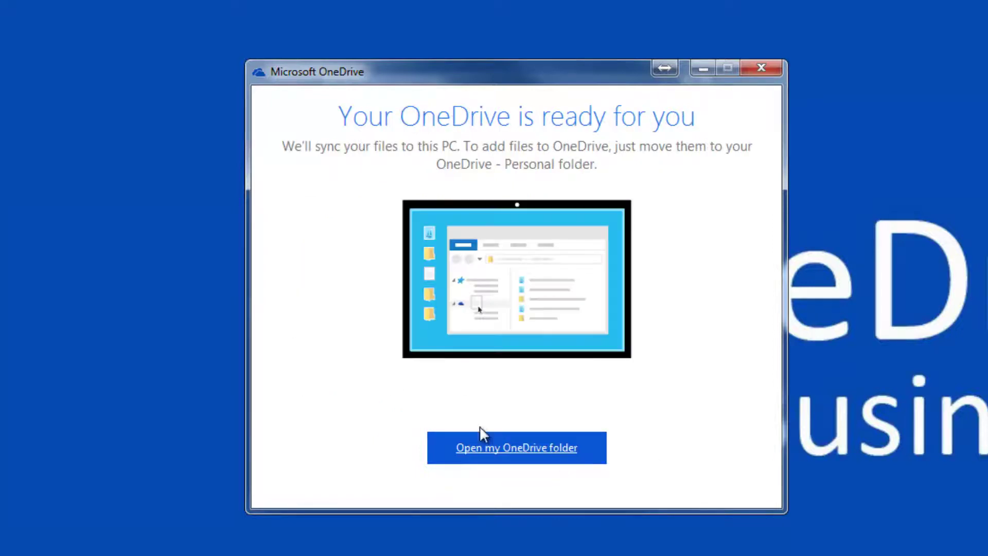
- Finish the OneDrive setup, close the extra browser tab and open the OneDrive - Personal folder
click(592, 450)
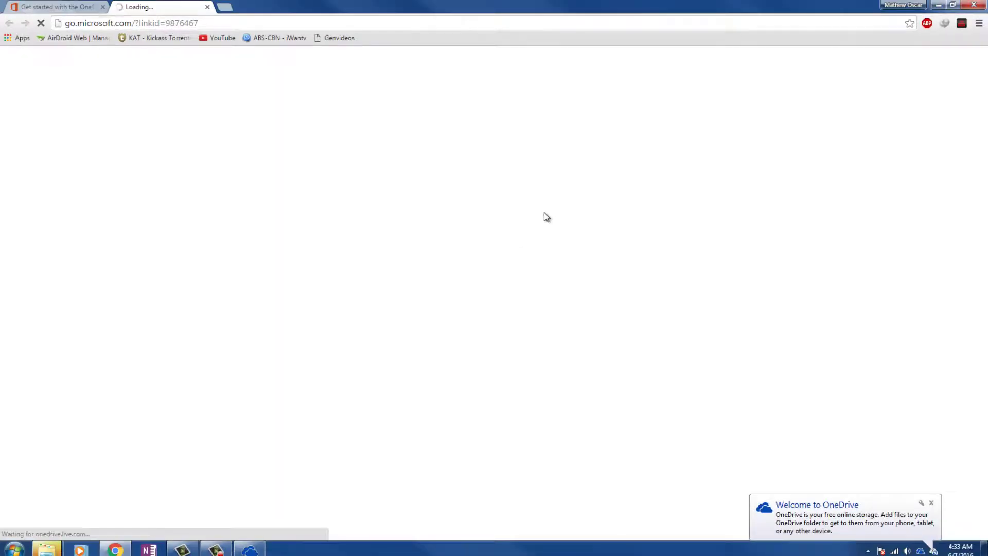
click(208, 8)
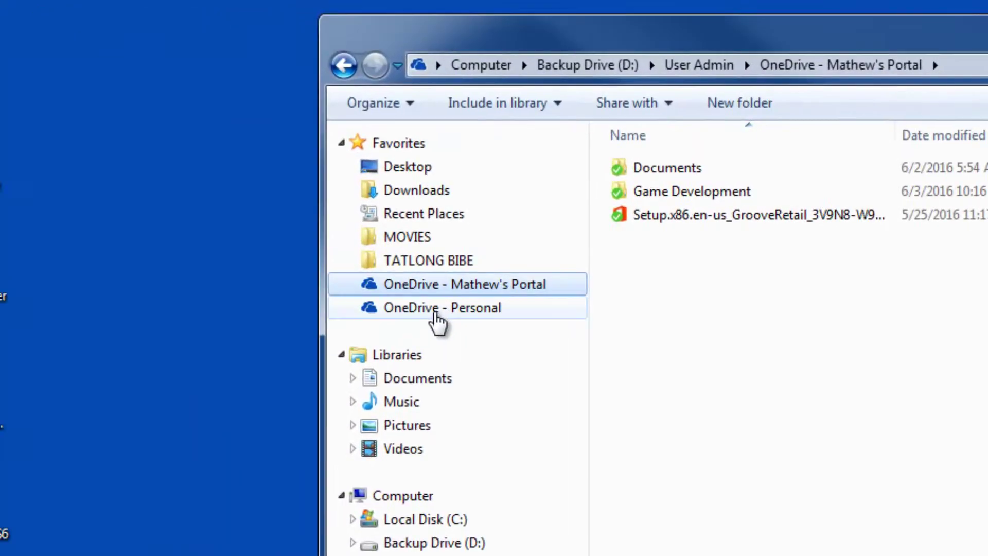
click(217, 266)
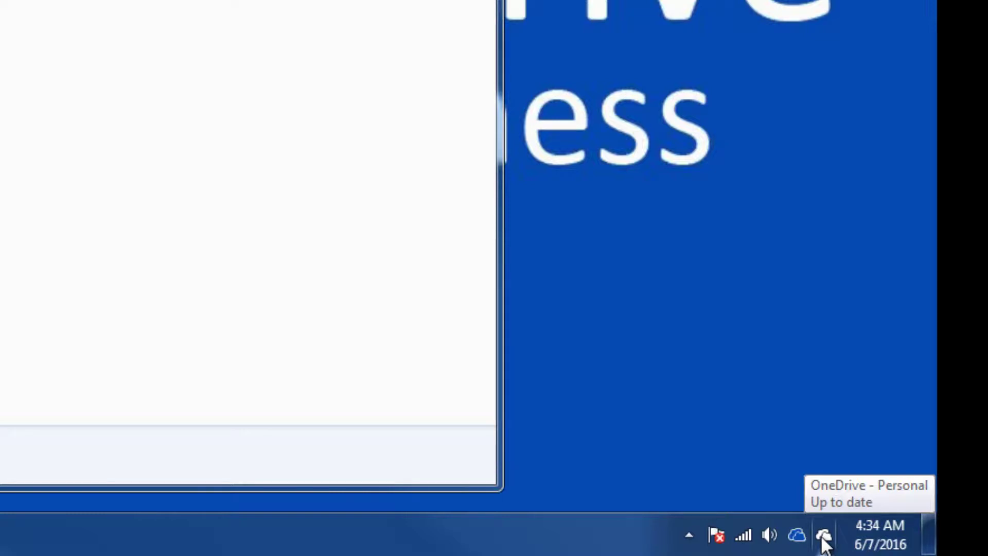
- Review the personal OneDrive's account details and general settings and close them without changes
right_click(823, 537)
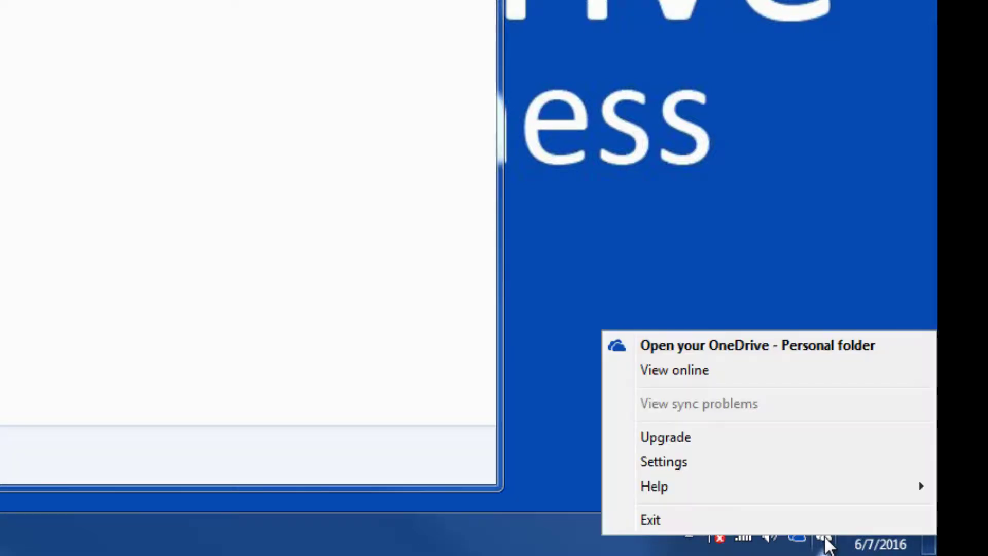
click(727, 469)
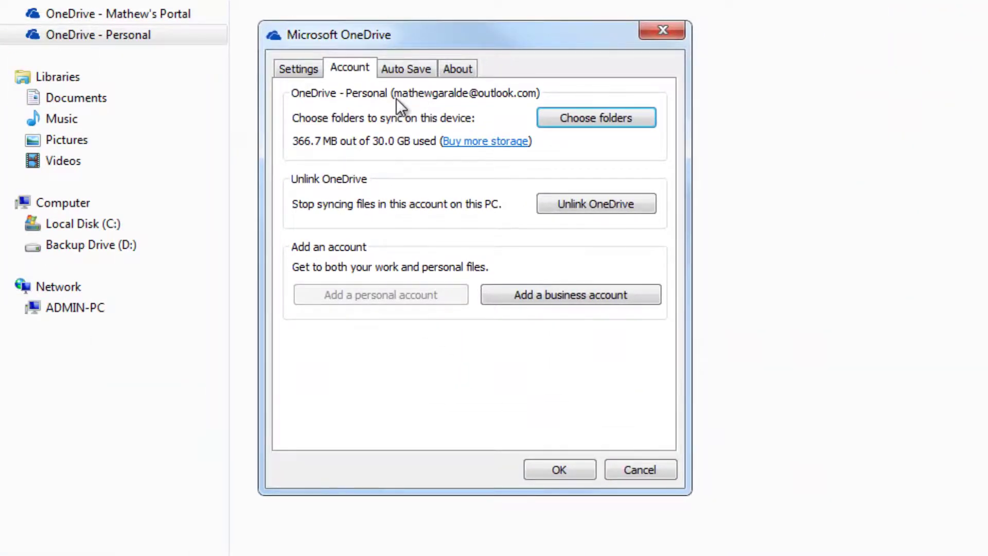
click(292, 70)
click(654, 30)
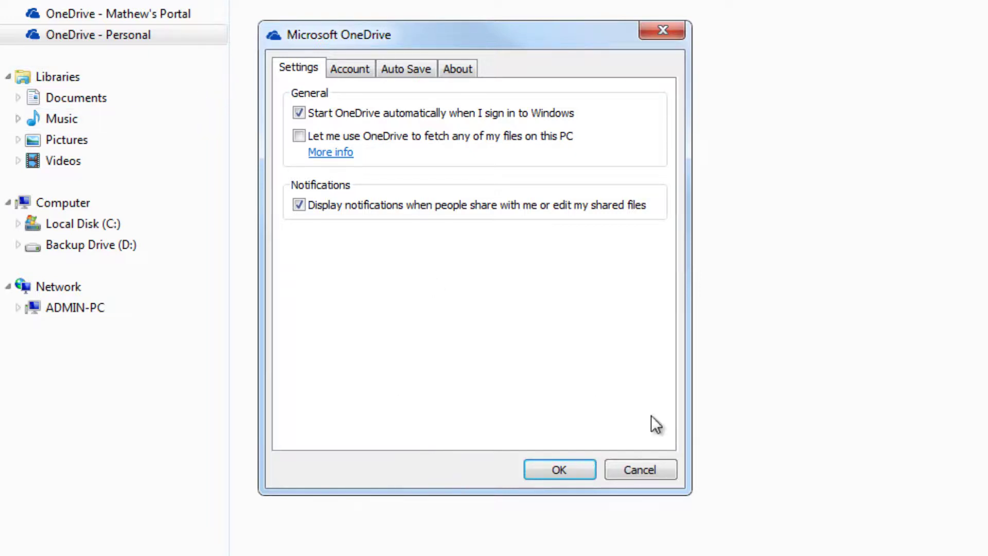
click(646, 468)
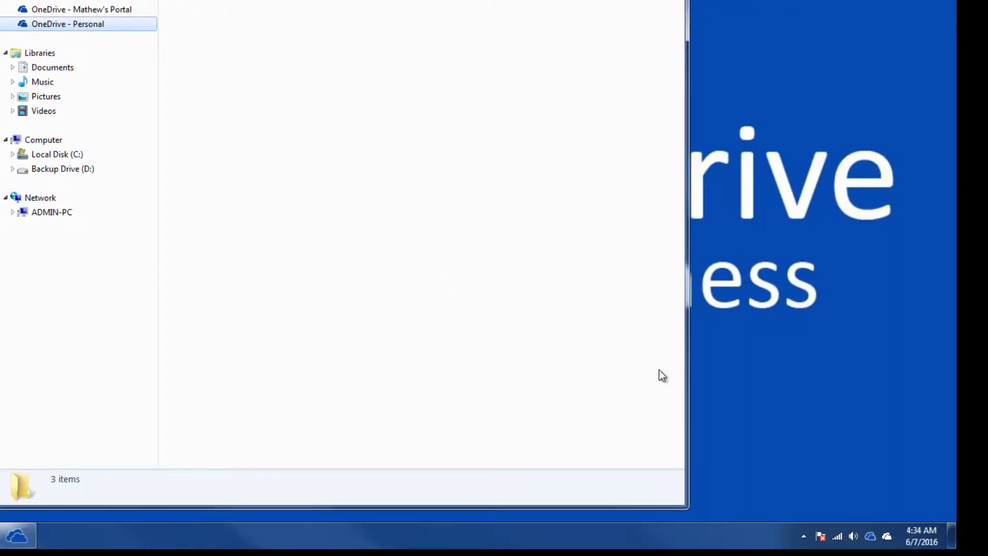
- Toggle the business OneDrive's option to use Office 2016 to sync opened Office files and save the settings
right_click(871, 536)
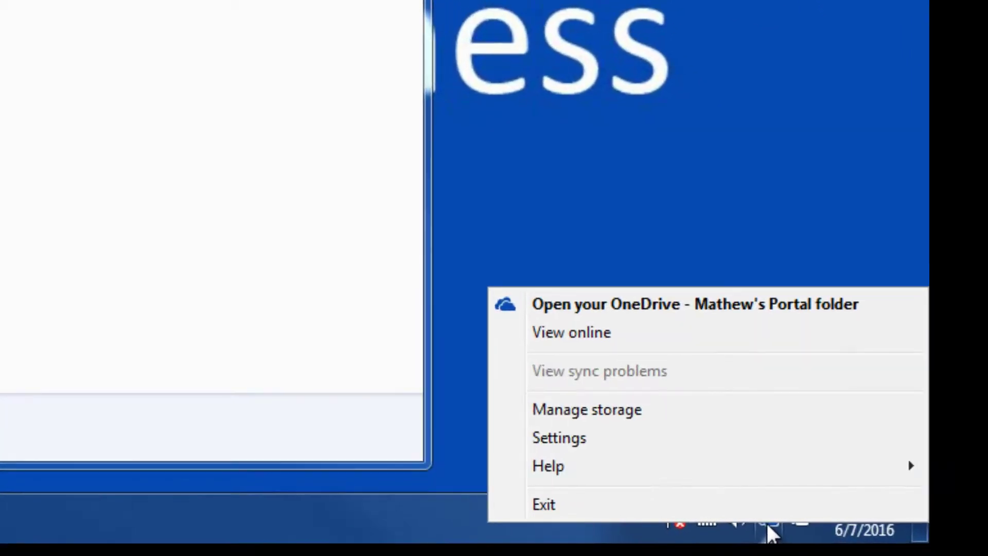
click(569, 448)
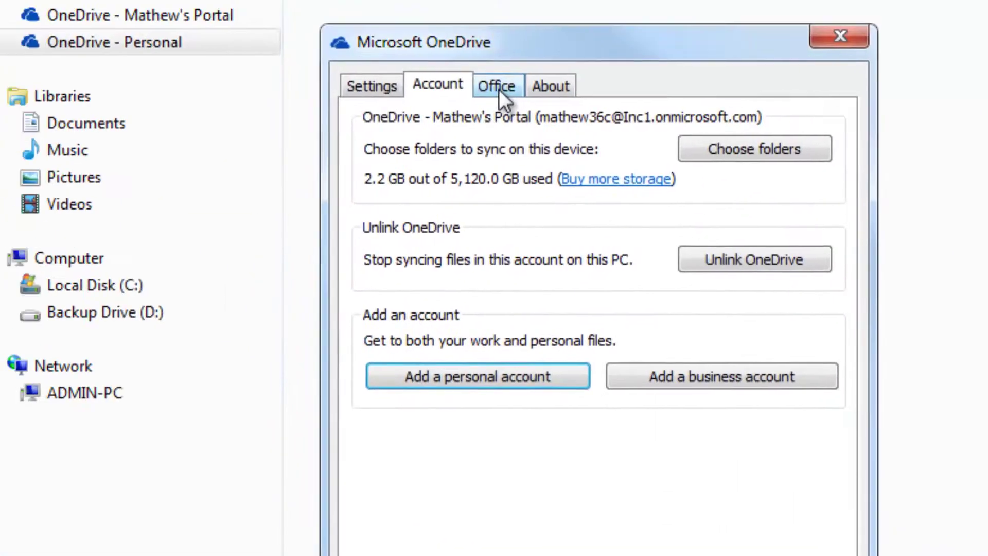
click(497, 87)
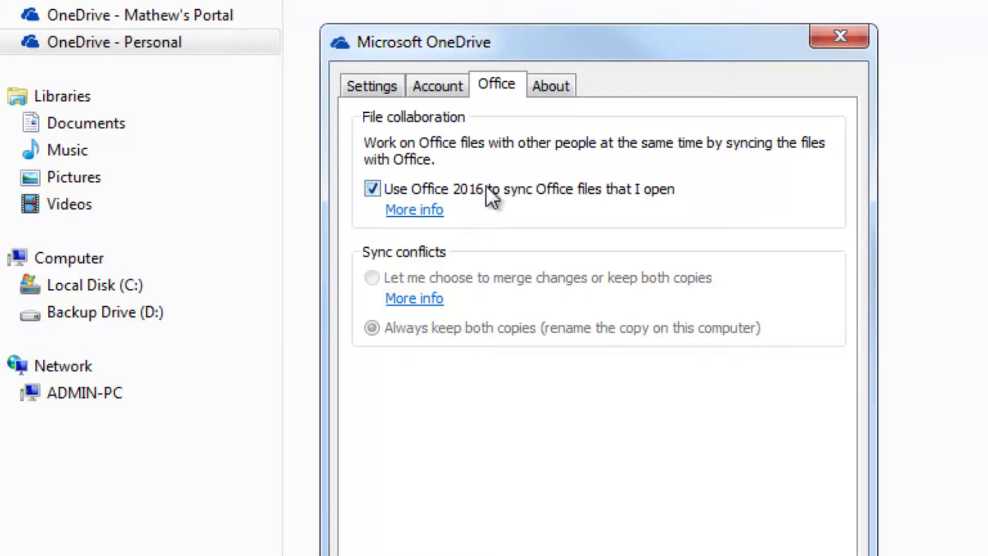
click(373, 189)
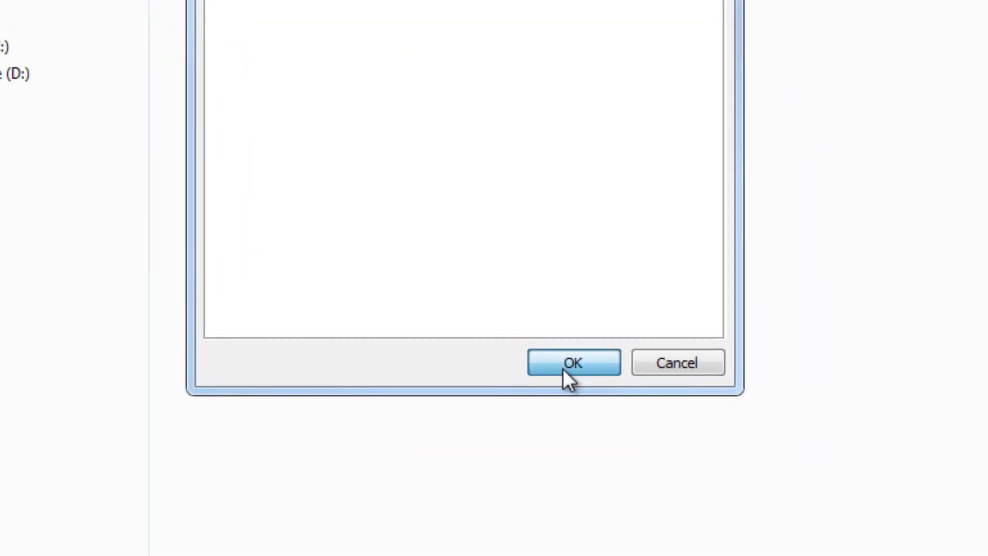
click(567, 366)
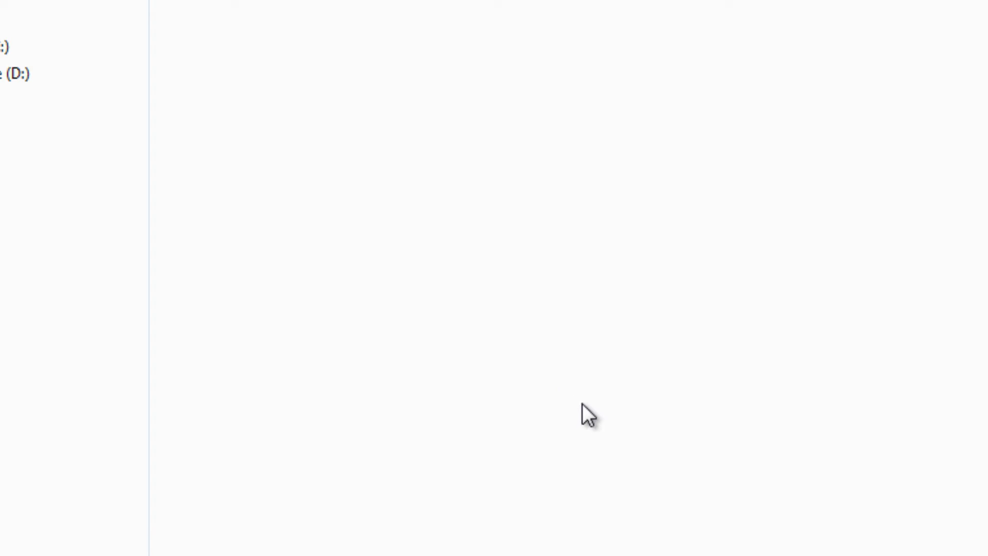